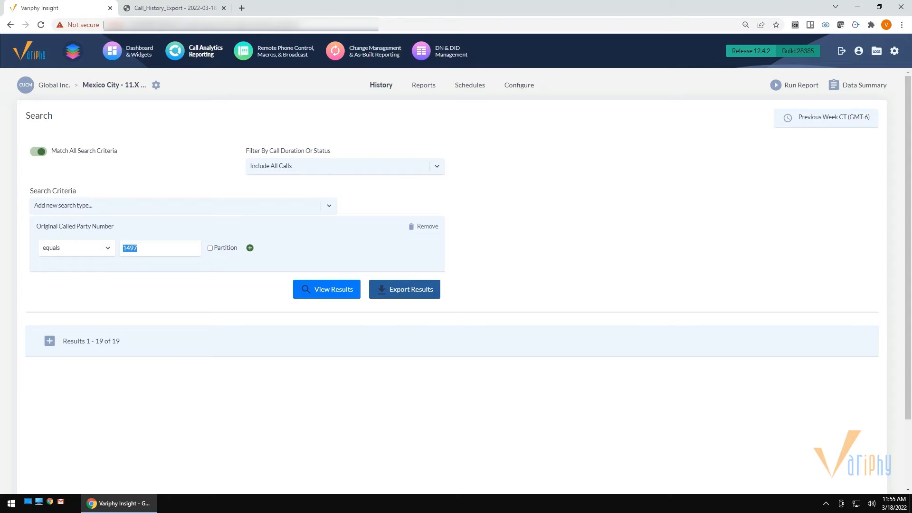
- Add a Call Duration (seconds) criterion to the call history search
click(183, 205)
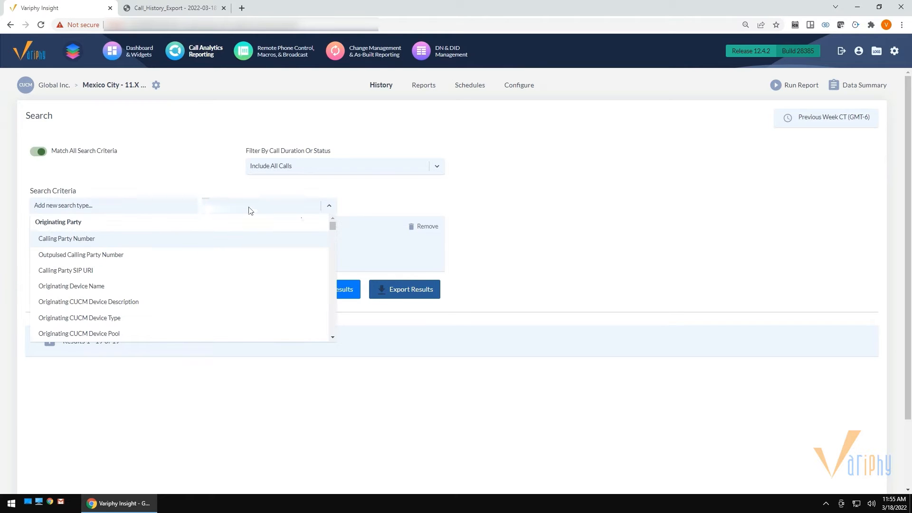
drag(332, 226, 334, 221)
text(duration)
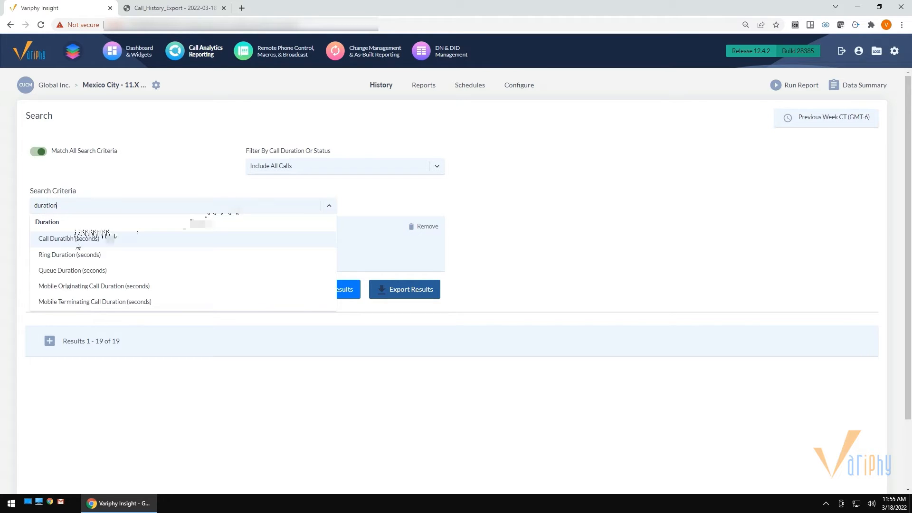
click(84, 240)
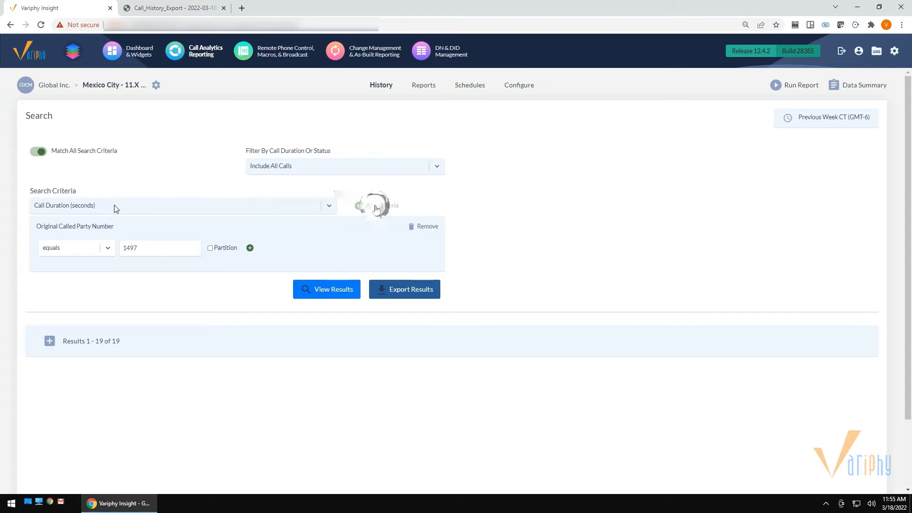
click(377, 207)
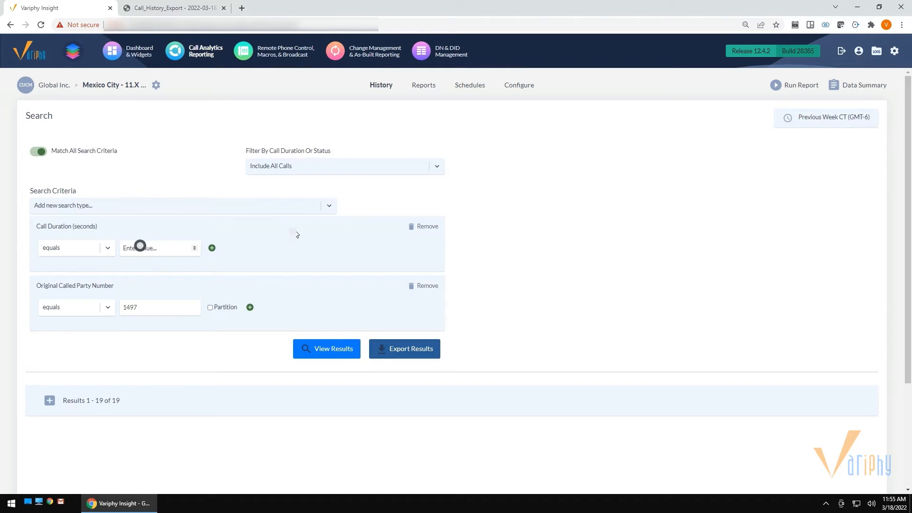
- Set the call duration criterion to greater than or equal to 5 seconds and view the matching calls
click(123, 248)
click(53, 248)
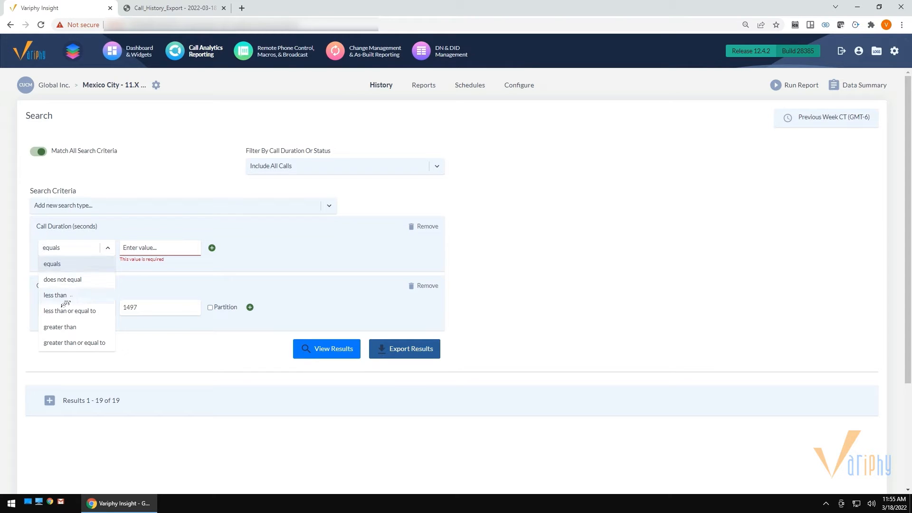
click(74, 343)
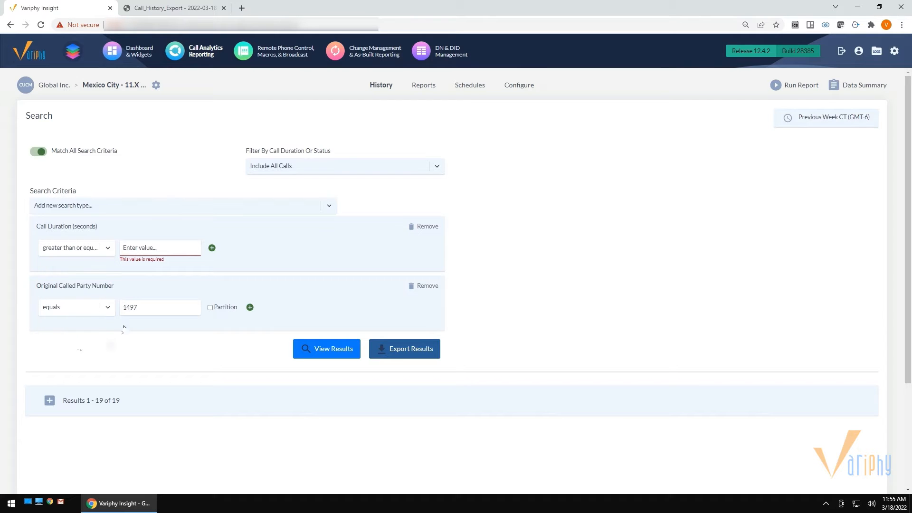
click(165, 251)
text(5)
click(66, 252)
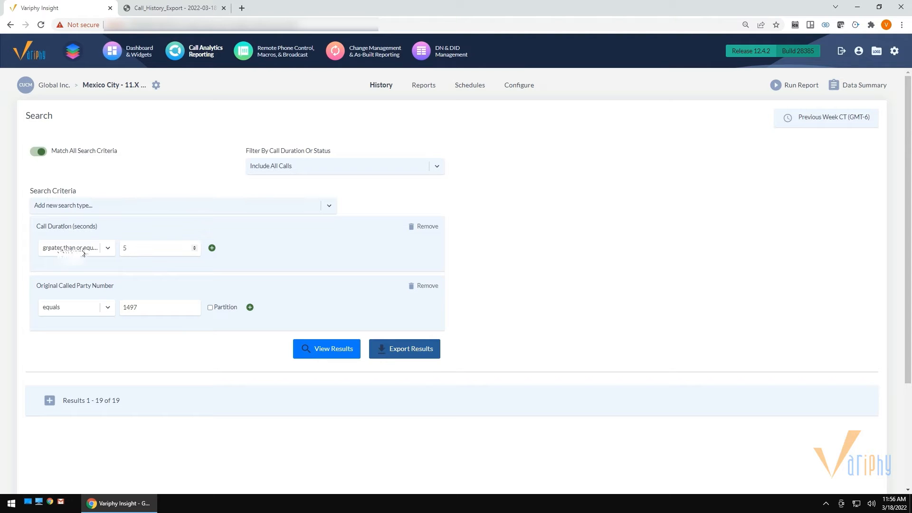
click(319, 348)
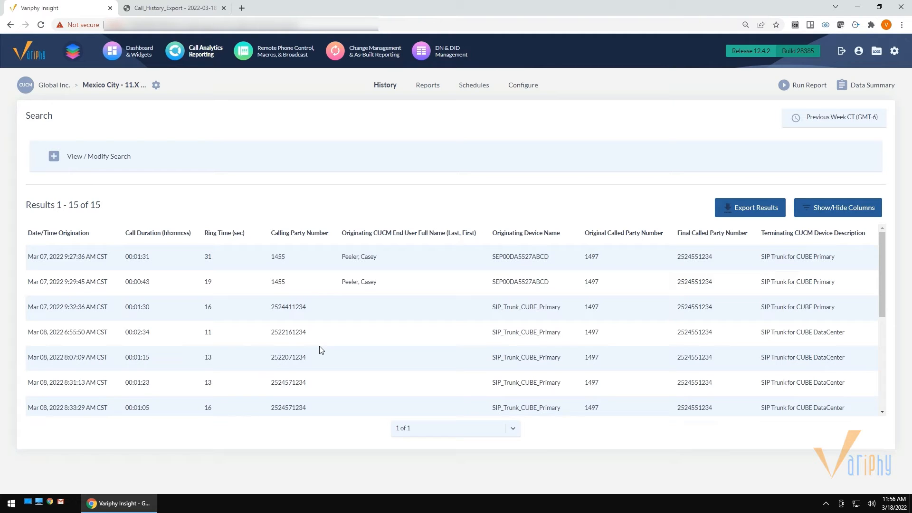
double_click(587, 257)
- Remove the call duration criterion and search for calls whose Original Called Party Number equals the wildcard pattern XXXX
click(54, 157)
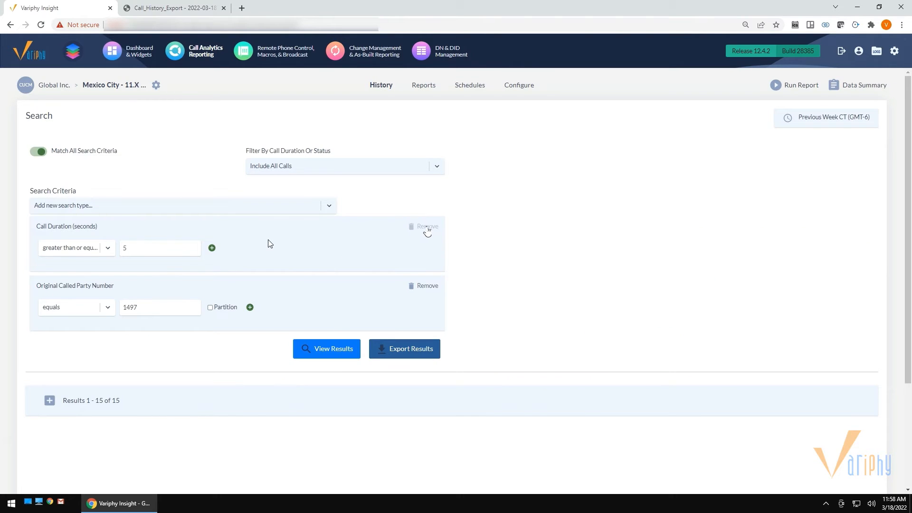
click(427, 227)
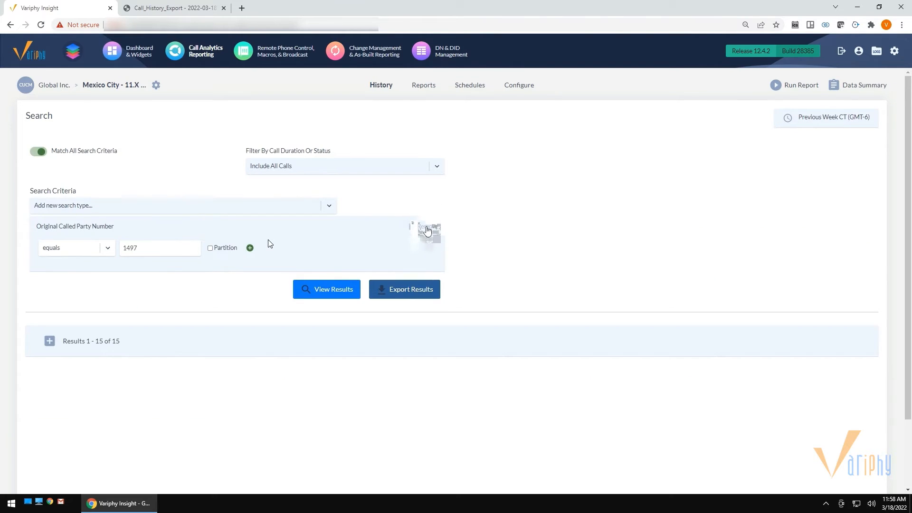
double_click(128, 248)
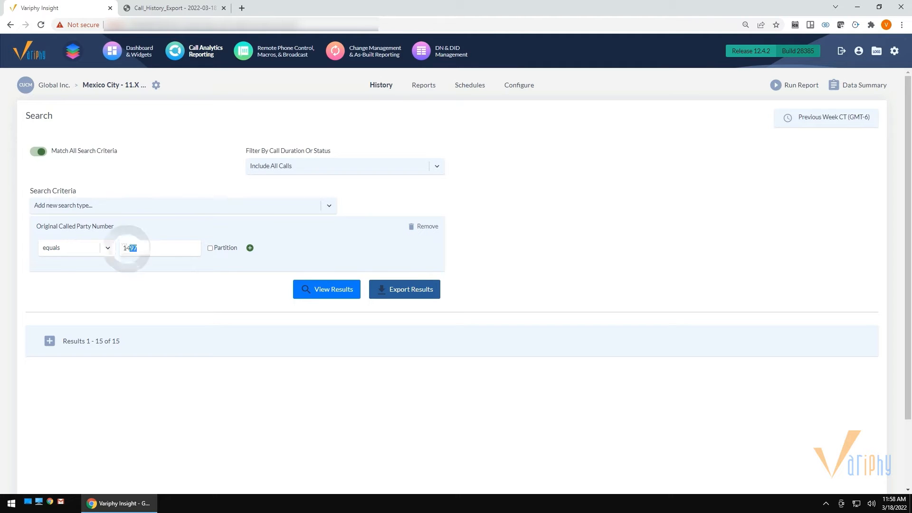
text(XXXX)
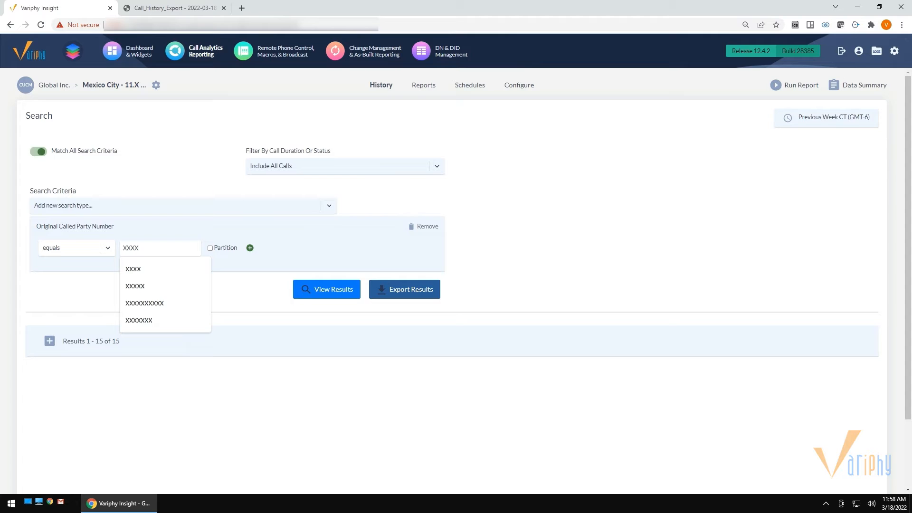
click(87, 279)
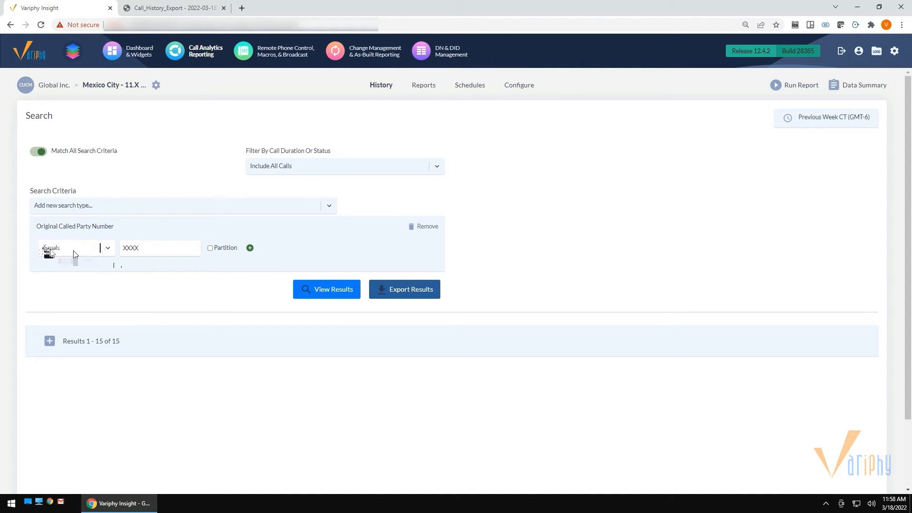
click(326, 289)
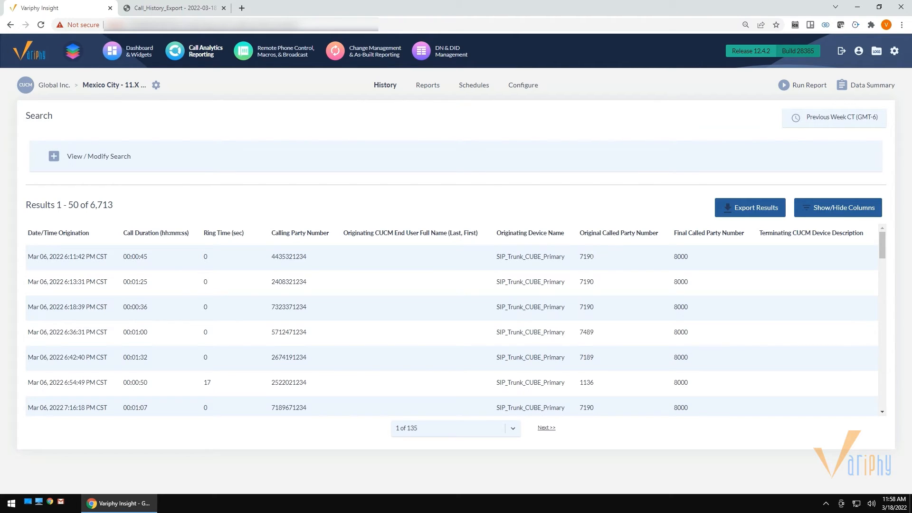
- Extend the Original Called Party Number pattern to XXXXXXXXXX and view the calls placed to ten-digit numbers
click(57, 160)
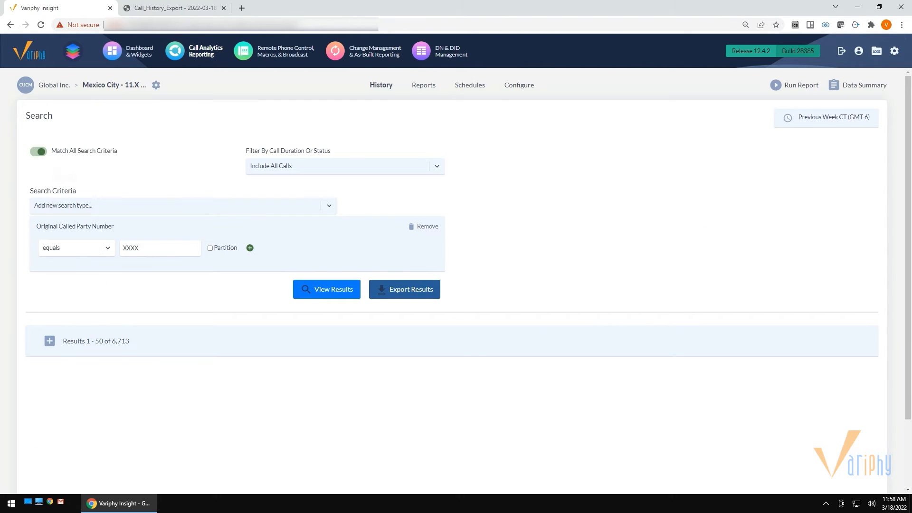
click(152, 247)
text(XXXXXX)
click(309, 286)
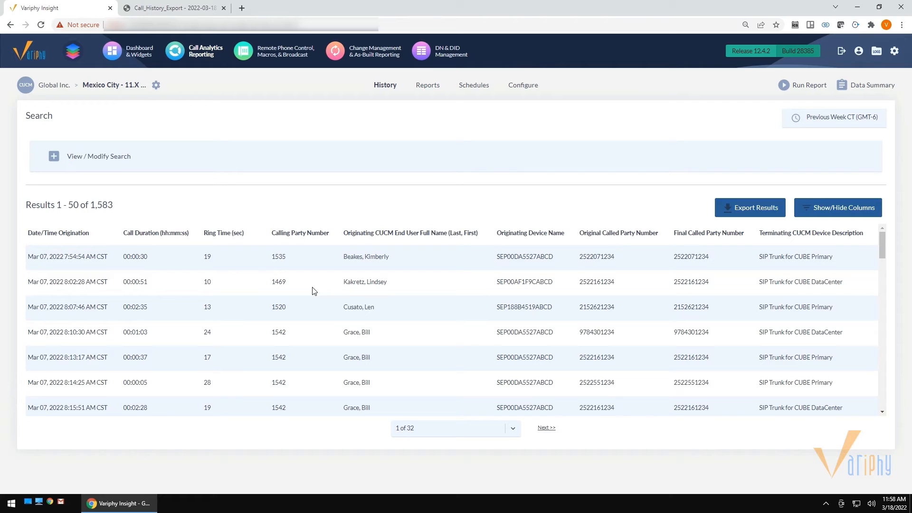
double_click(610, 263)
- Reopen the search settings and remove the Original Called Party Number criterion
click(58, 161)
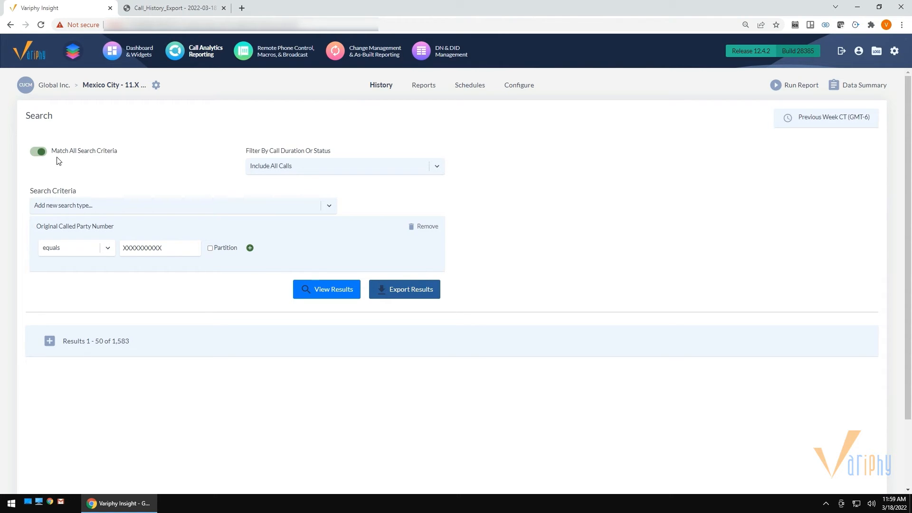
drag(114, 226, 36, 227)
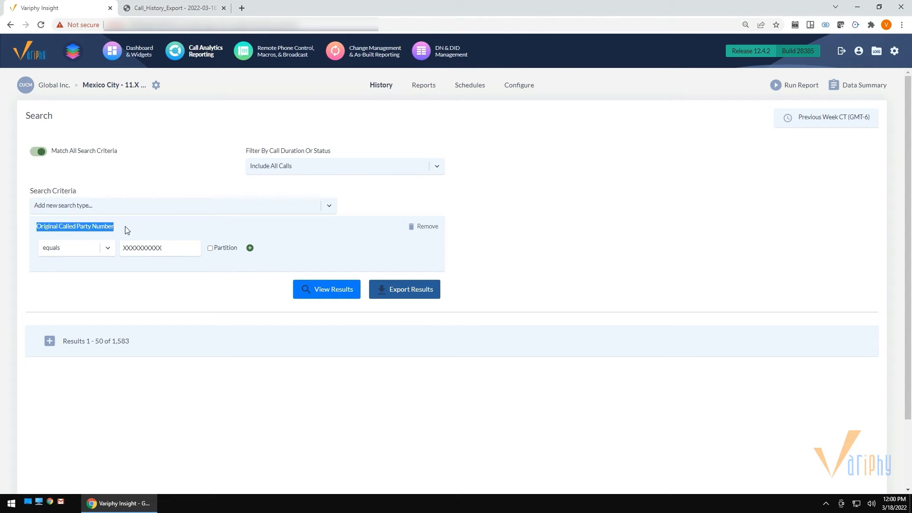
click(424, 227)
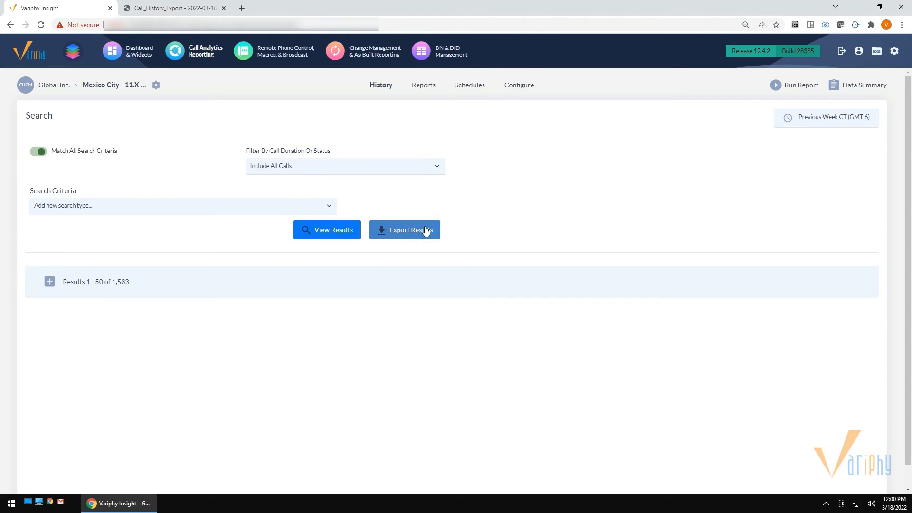
- Find the number-related search types and add the Calling Party, Original, or Final Called Party Number criterion
click(151, 205)
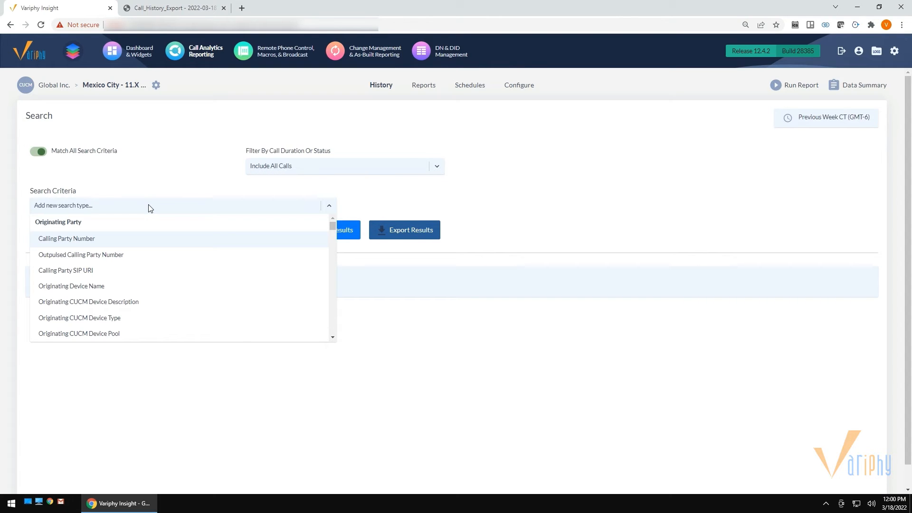
text(number)
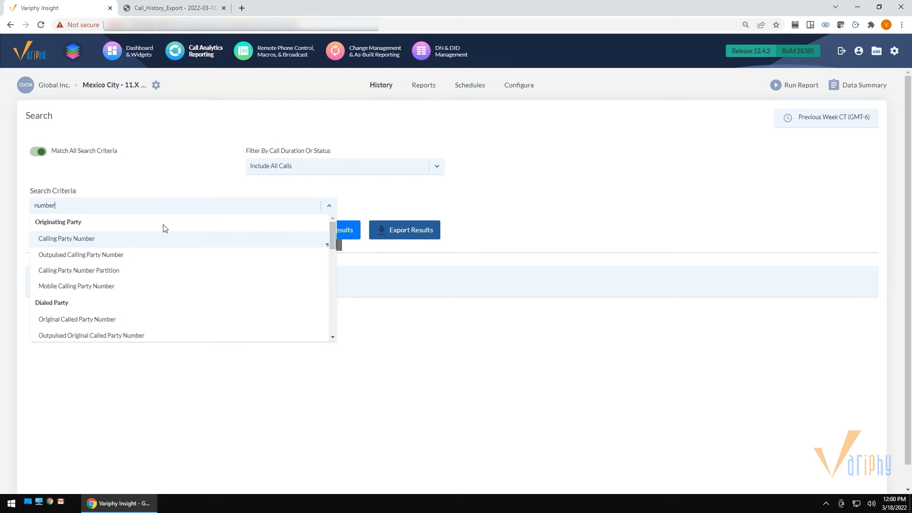
drag(334, 235, 333, 255)
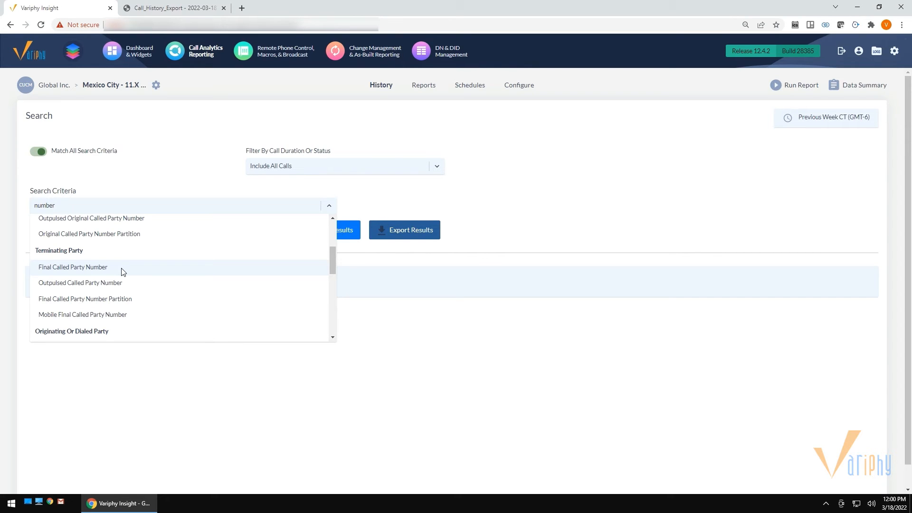
scroll(337, 261, down, 1)
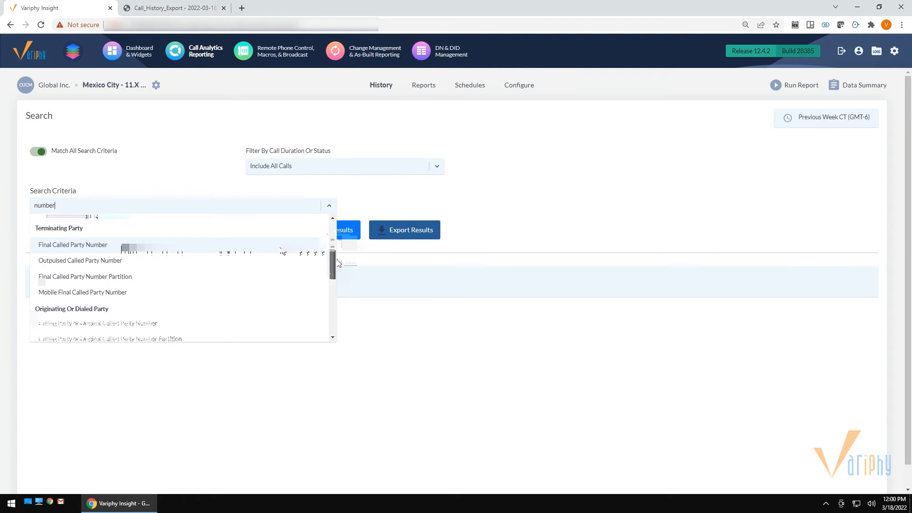
drag(336, 259, 335, 311)
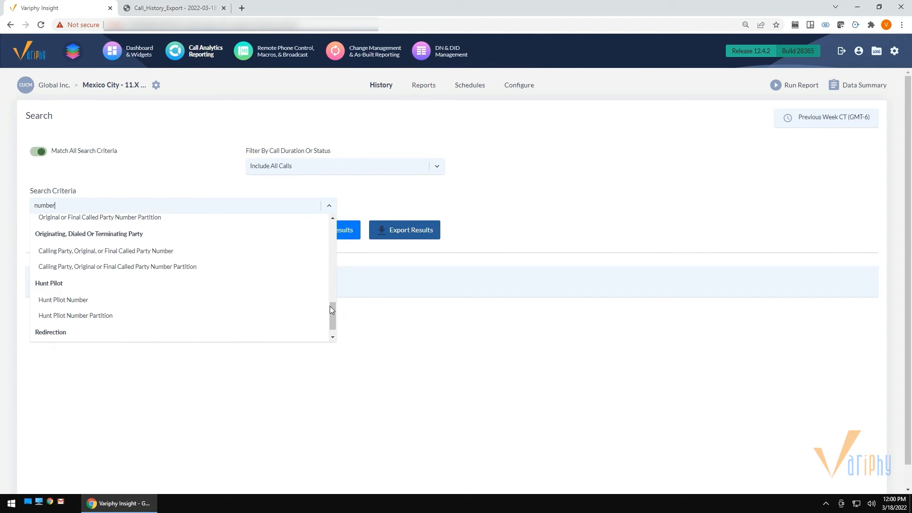
click(138, 251)
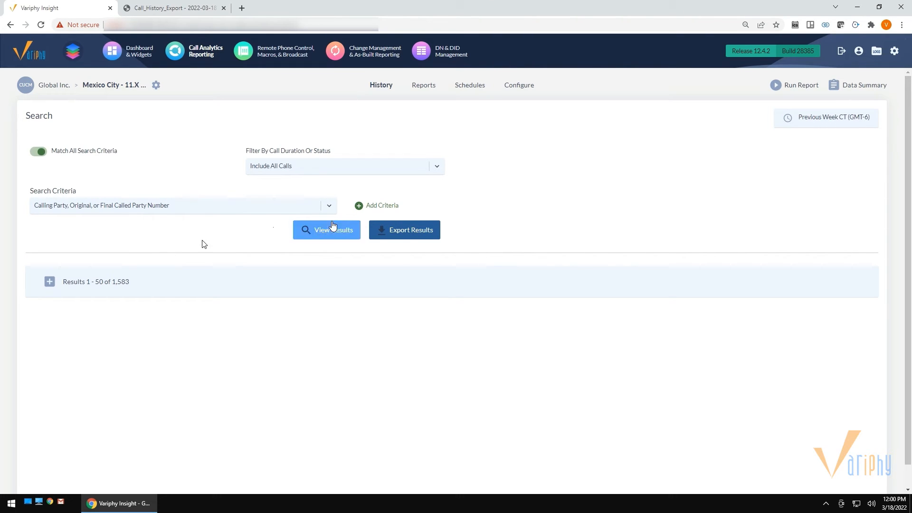
click(359, 206)
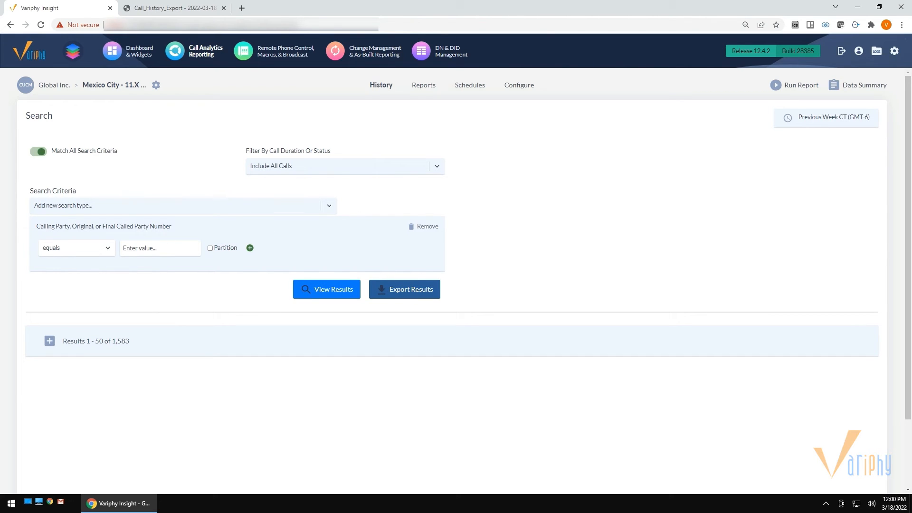
- Set the new criterion to equal the previously used ten-digit phone number starting with 757 and view the matching calls
click(154, 247)
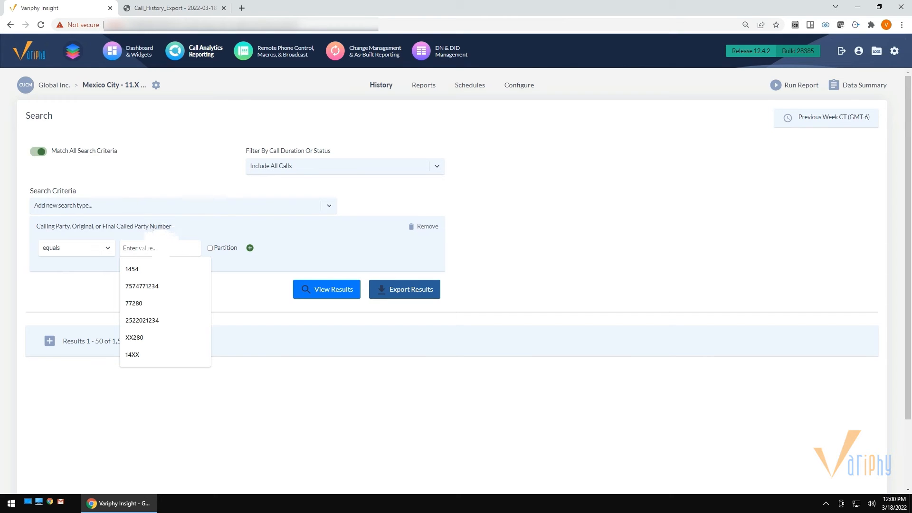
click(143, 289)
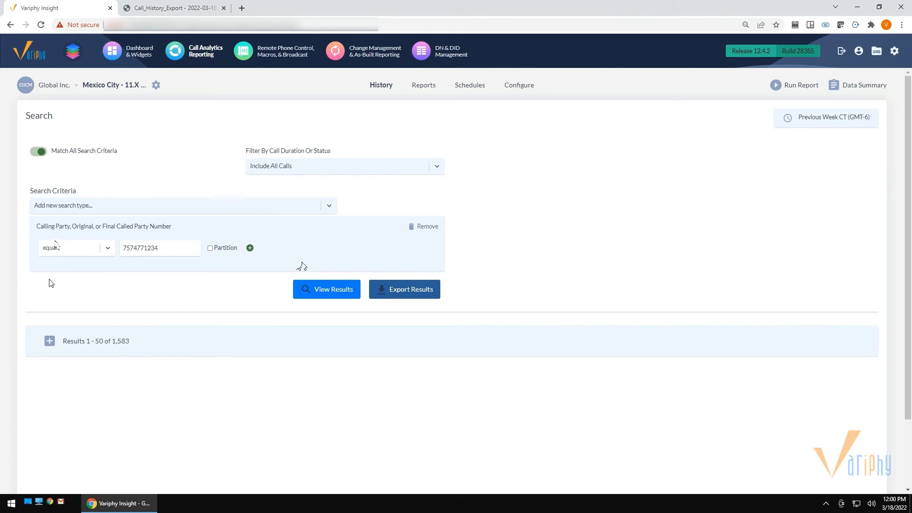
click(308, 288)
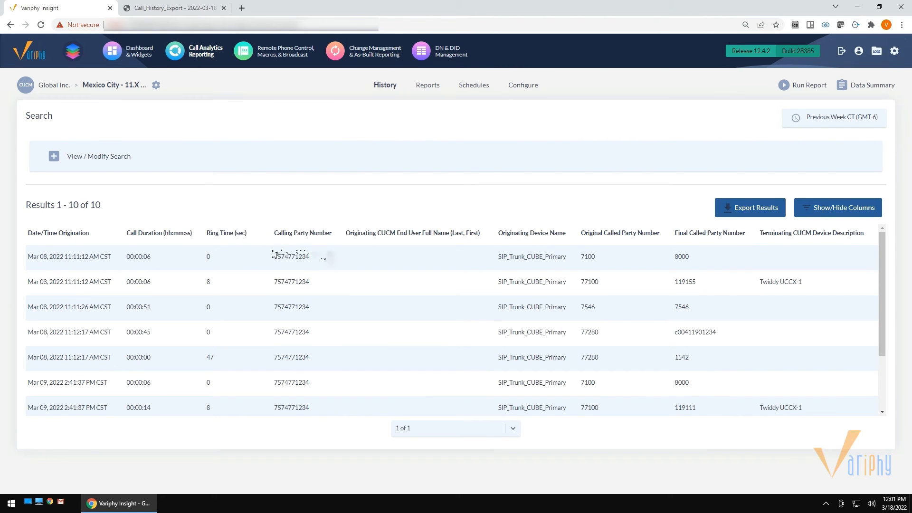
drag(277, 259, 308, 260)
drag(884, 246, 884, 248)
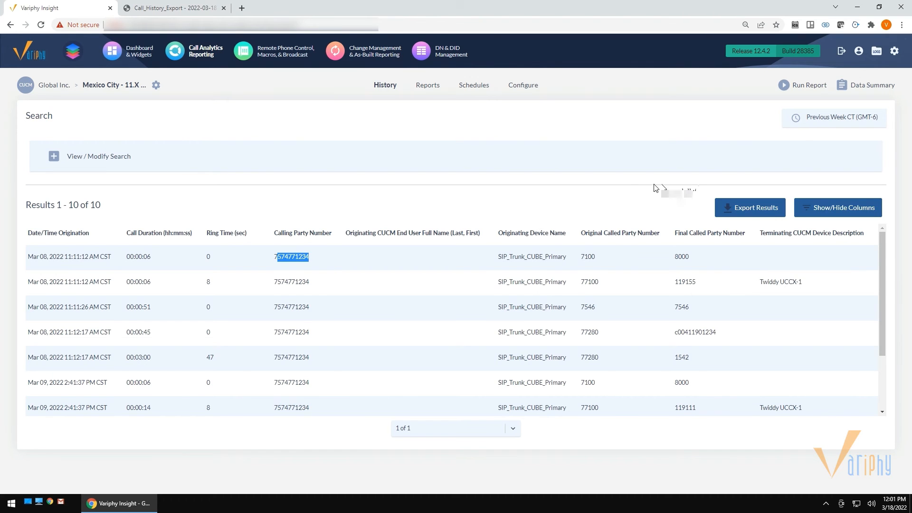
- Export the call history results as a downloaded HTML report with the default settings and open the file
click(732, 205)
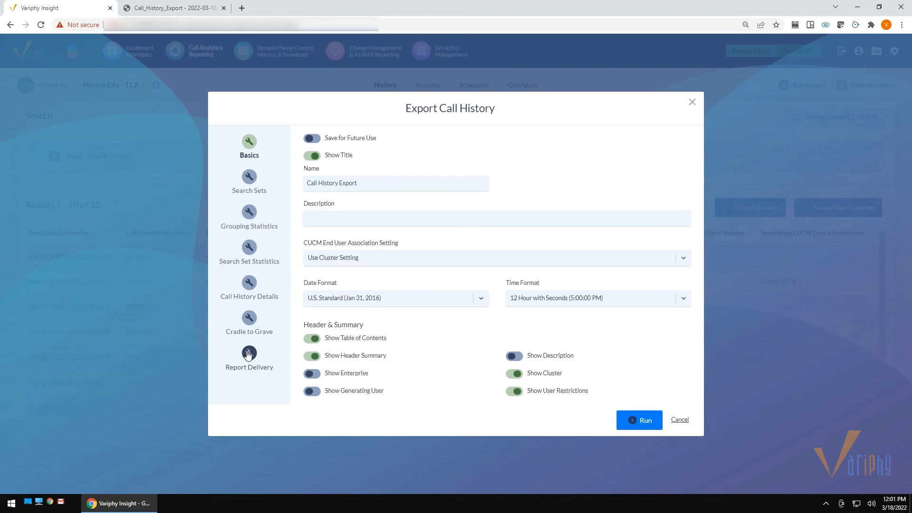
click(248, 354)
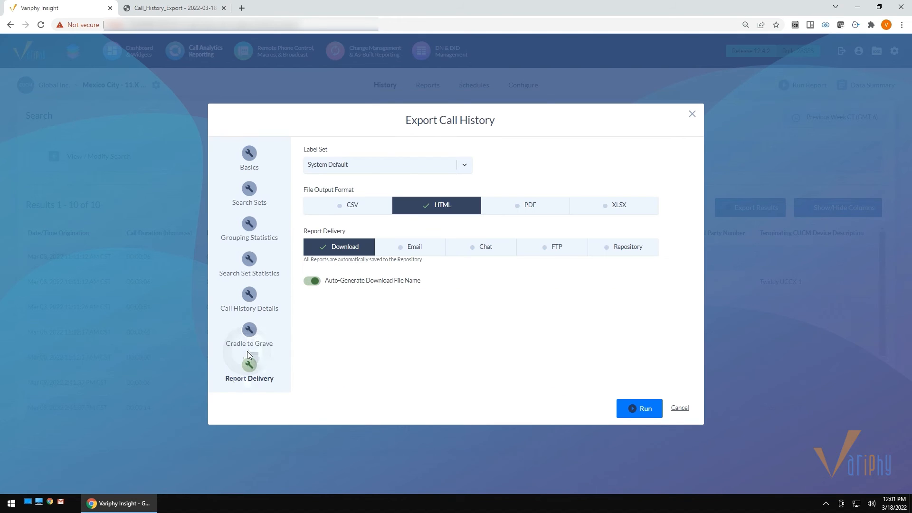
click(638, 408)
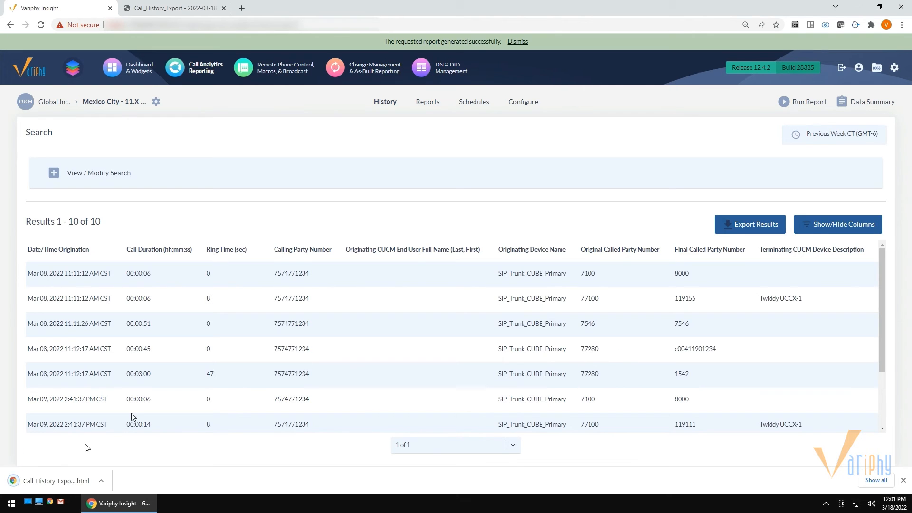
click(57, 480)
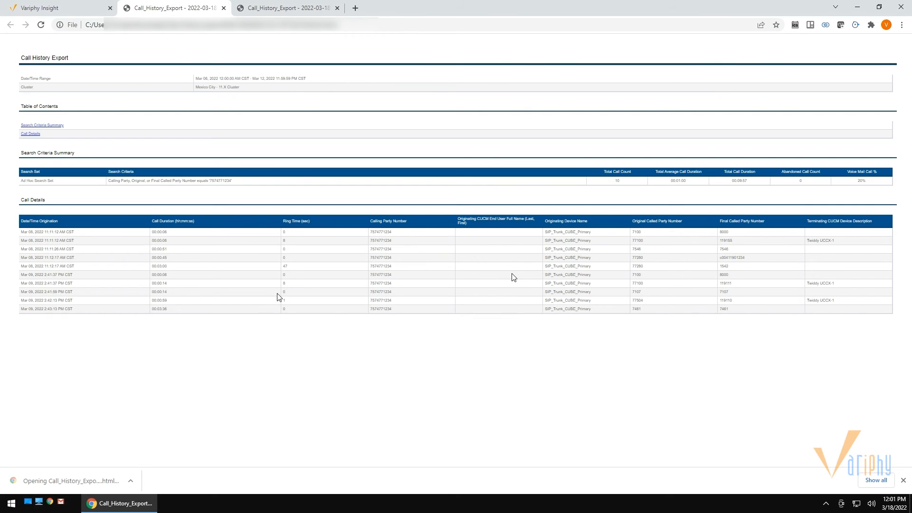